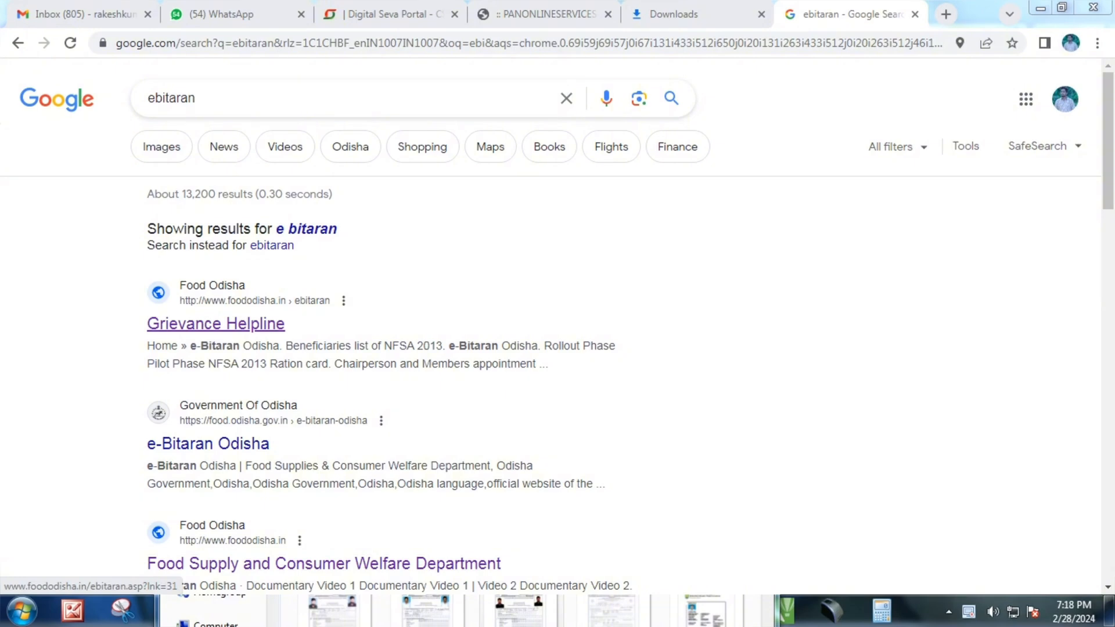
Open the Food Odisha e-Bitaran page from the Google results for 'ebitaran'
left_click_drag(144, 324, 246, 286)
left_click(325, 323)
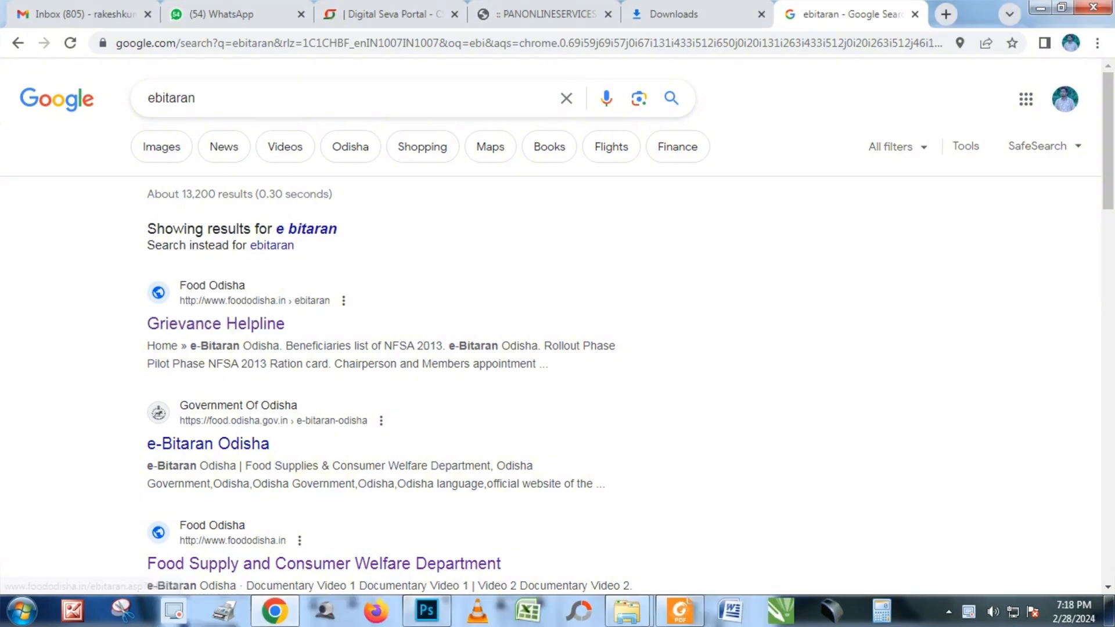
left_click(216, 323)
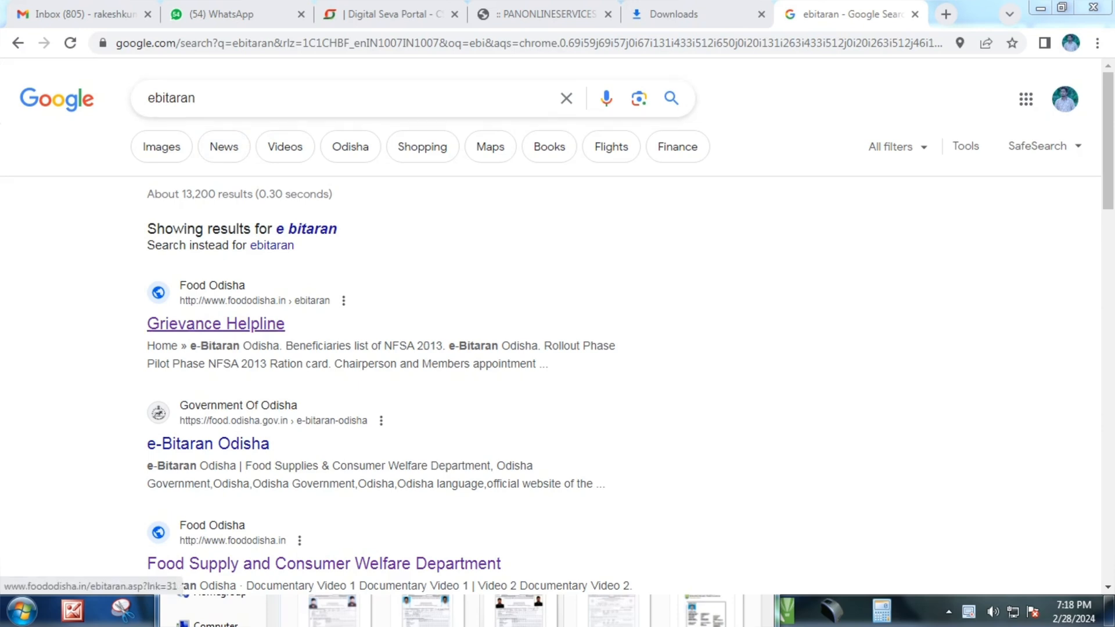
left_click_drag(145, 325, 265, 290)
Open the foododisha.in e-Bitaran site and go to its Citizen Services page
left_click(371, 324)
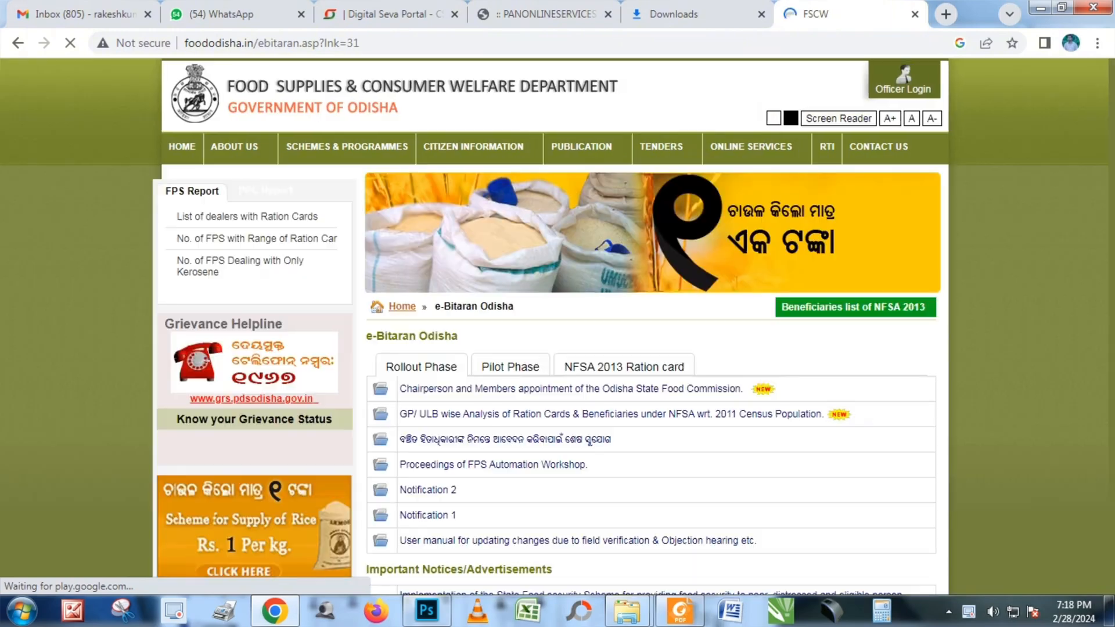
mouse_move(751, 147)
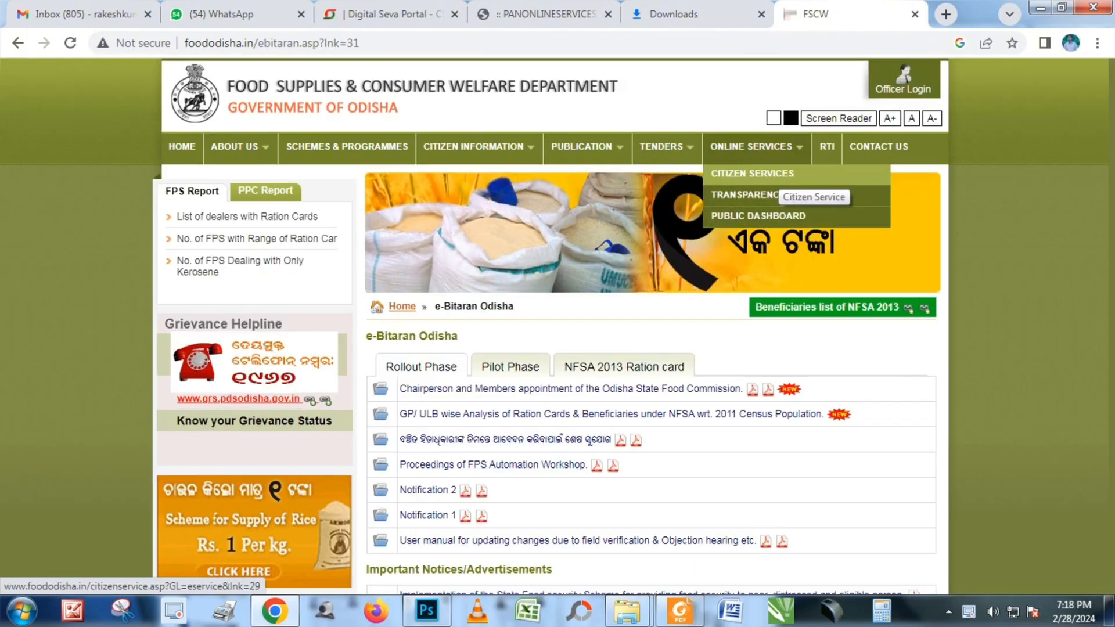
left_click(778, 174)
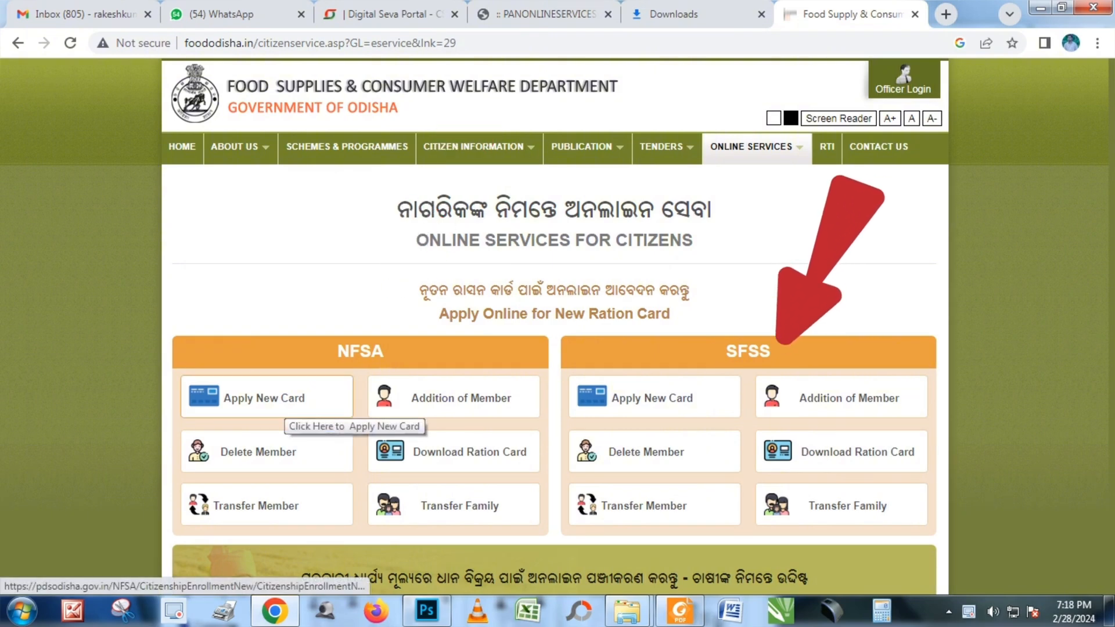
Open the SFSS Apply Online for New Ration Card link, retrying until it responds
left_click(288, 407)
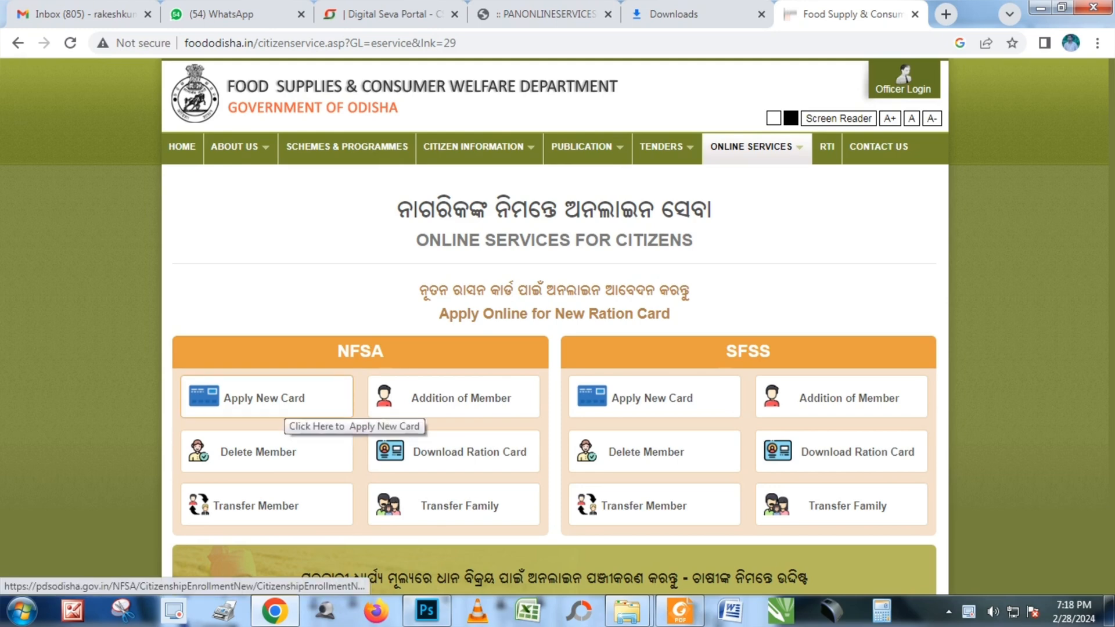
left_click(287, 407)
left_click(288, 408)
left_click(287, 406)
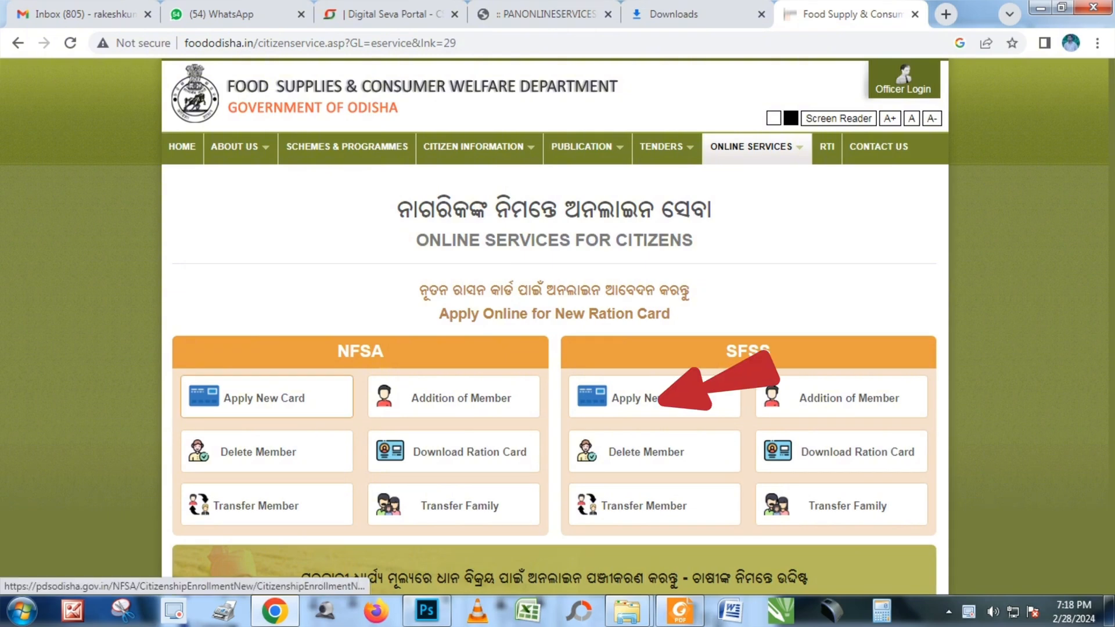
Open the SFSS new ration card form and fill in the Khordha present residential address
left_click(266, 399)
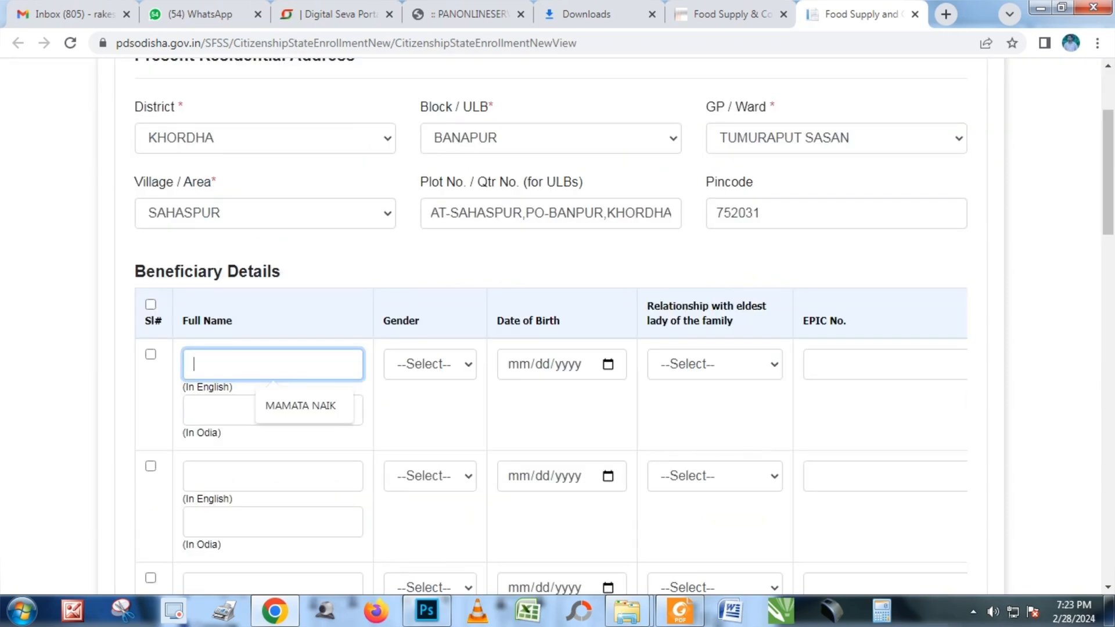
type("BI")
type("BI")
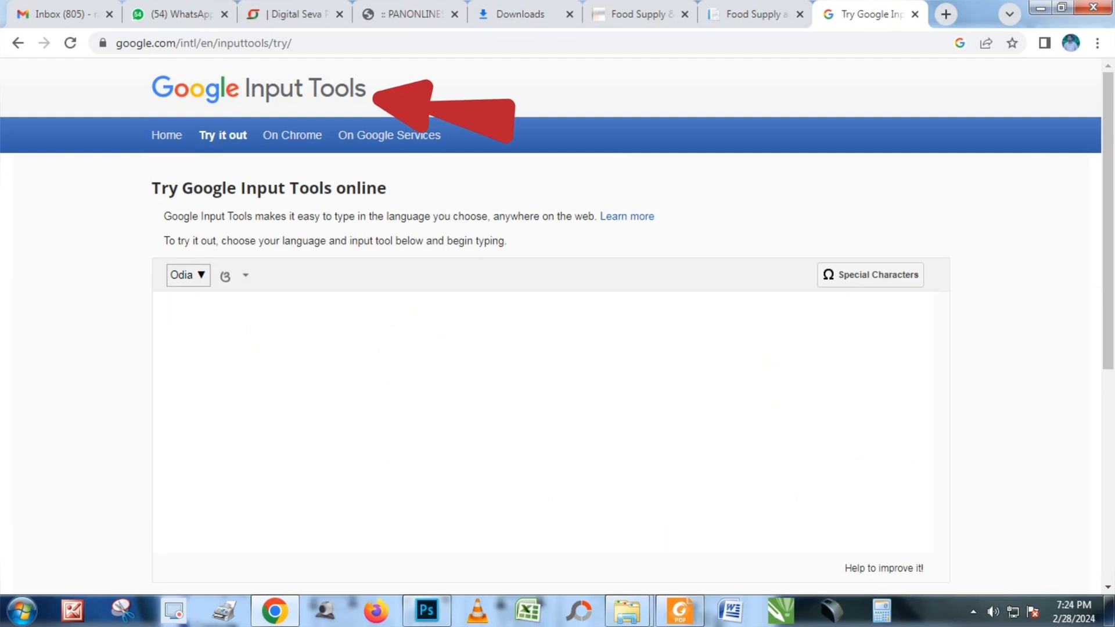
Transliterate the first part of the beneficiary's name into Odia in Google Input Tools
type("BIJAYALAXMI")
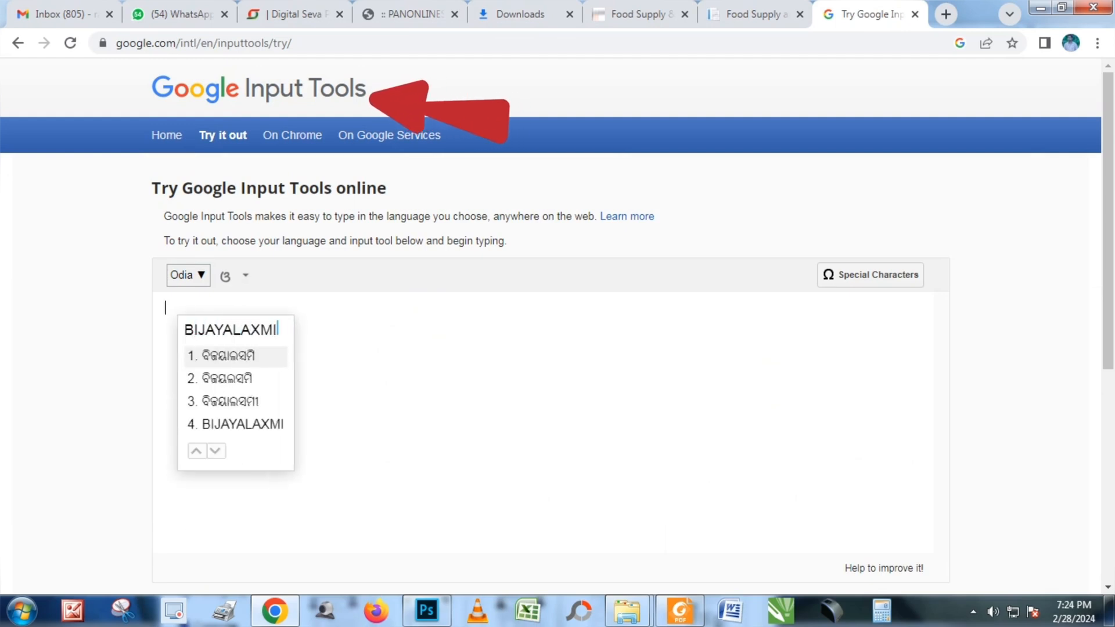
key("BackSpace")
key("BackSpace")
key("BackSpace")
key("BackSpace")
type("UXMI")
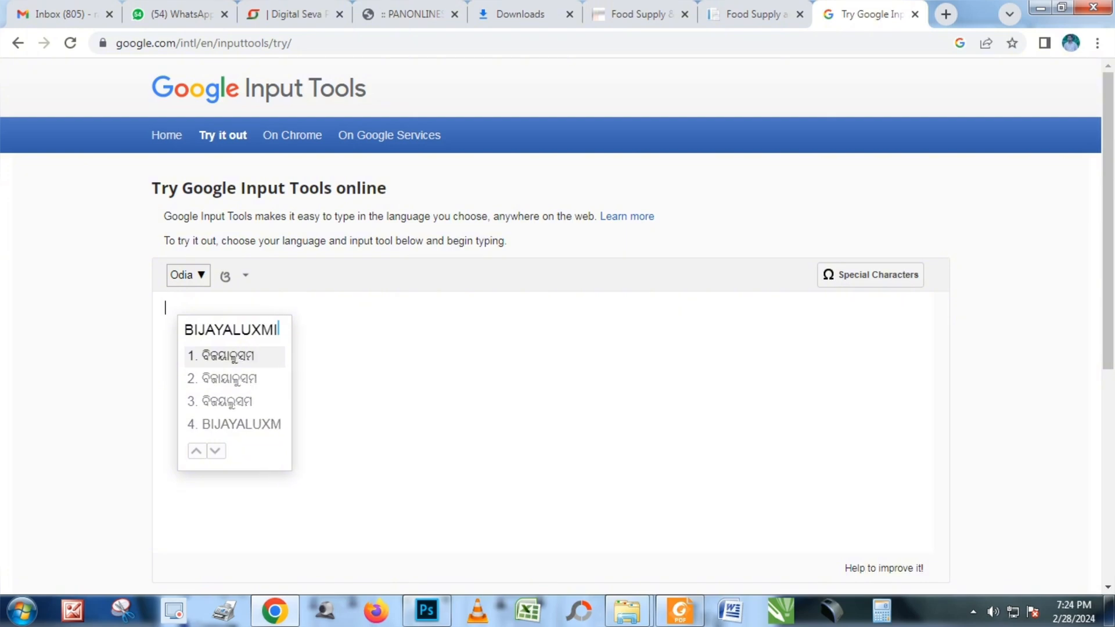
key("BackSpace")
key("BackSpace")
key("BackSpace")
key("BackSpace")
key("BackSpace")
key("space")
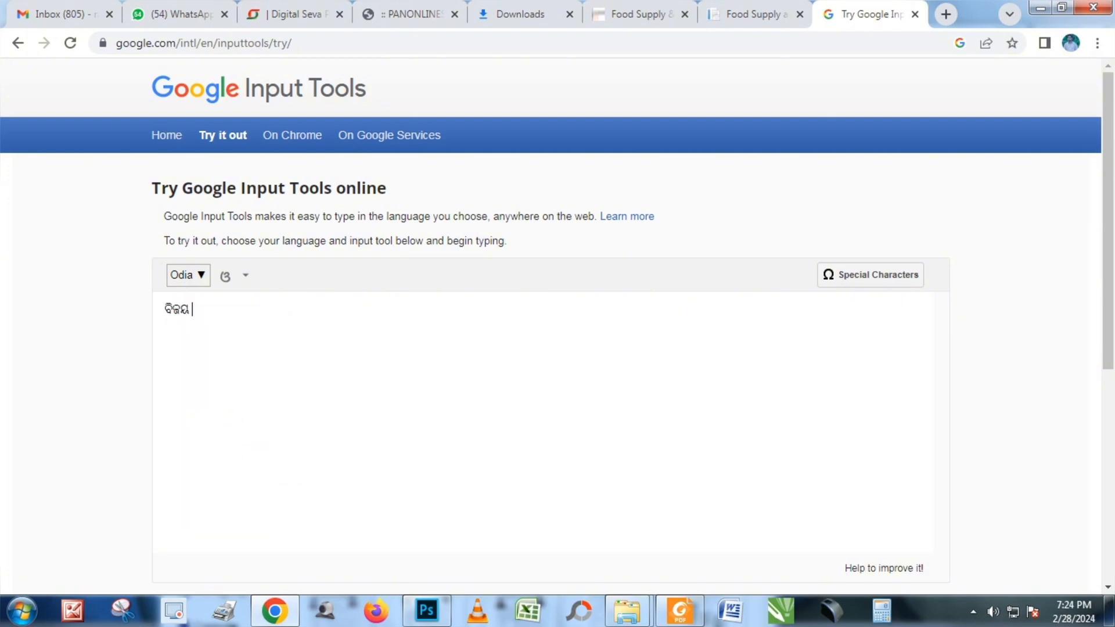
Respell the second part of the beneficiary's name phonetically until the Odia spelling is right
type("L")
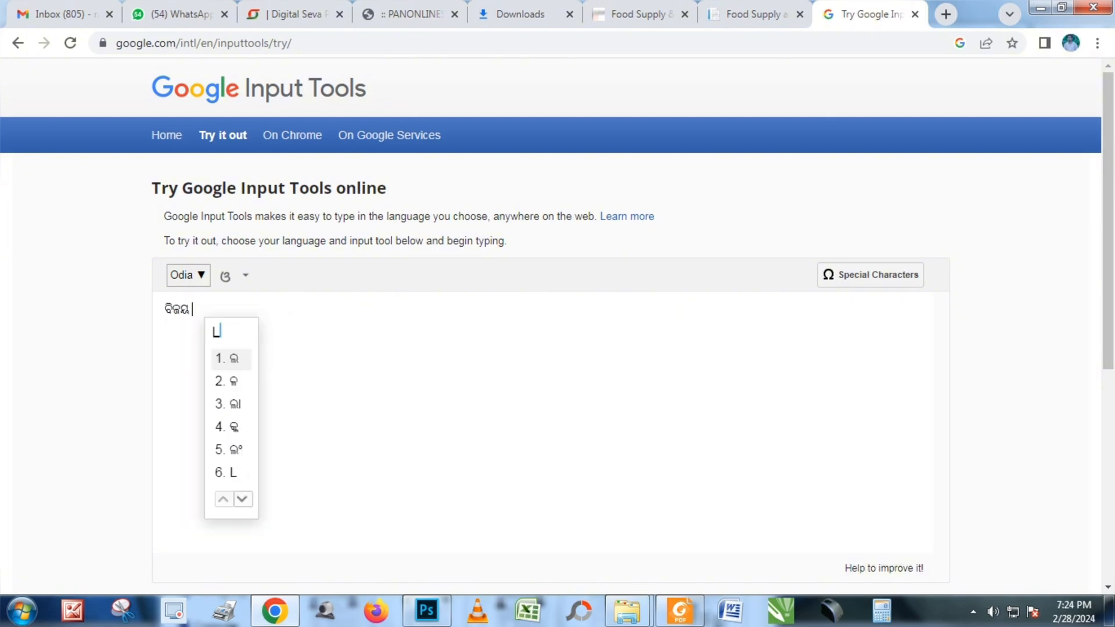
type("AXMI")
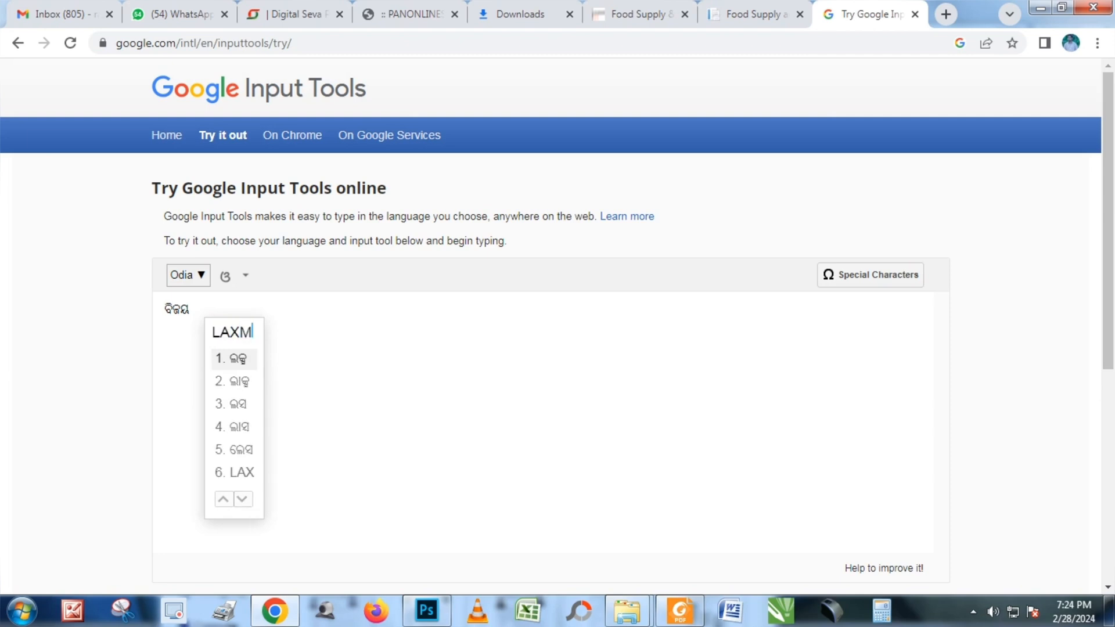
key("BackSpace")
key("BackSpace")
key("BackSpace")
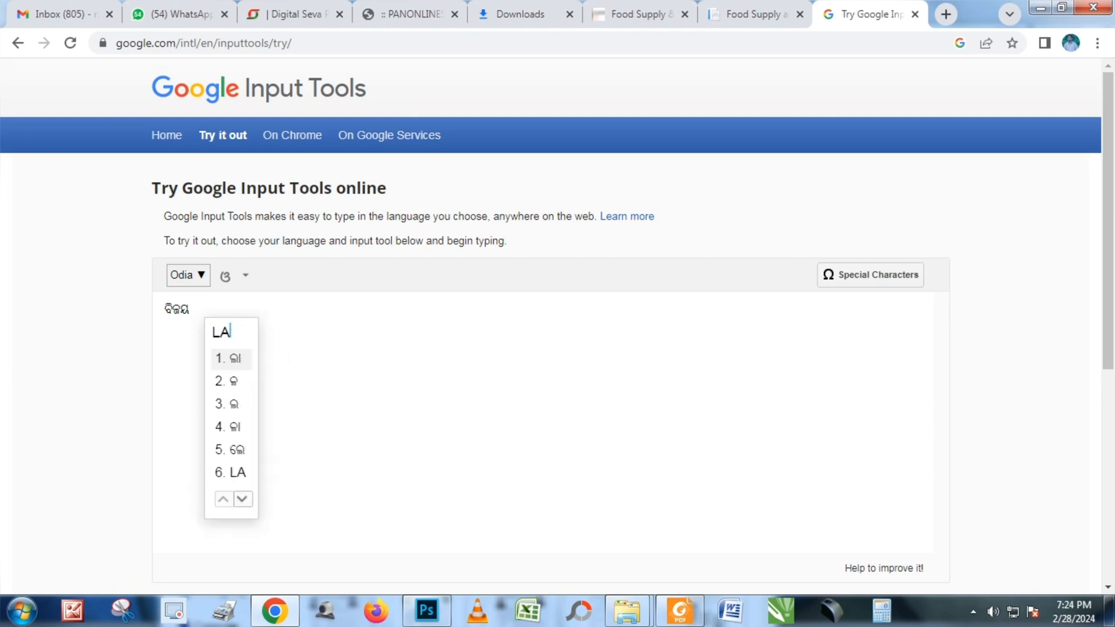
type("KXM")
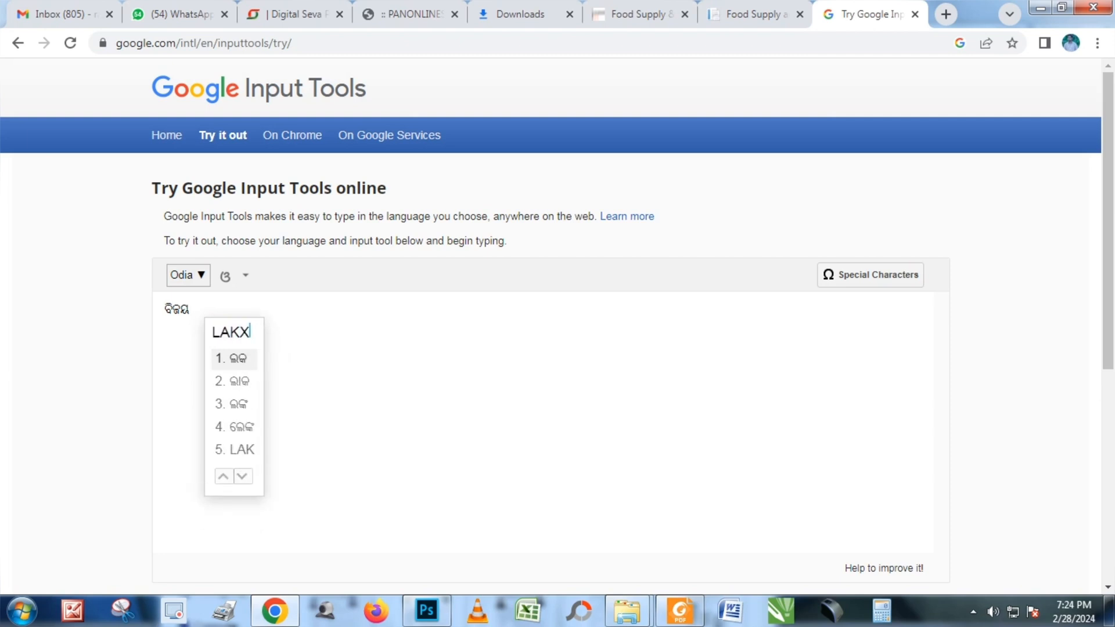
key("BackSpace")
key("BackSpace")
key("BackSpace")
key("BackSpace")
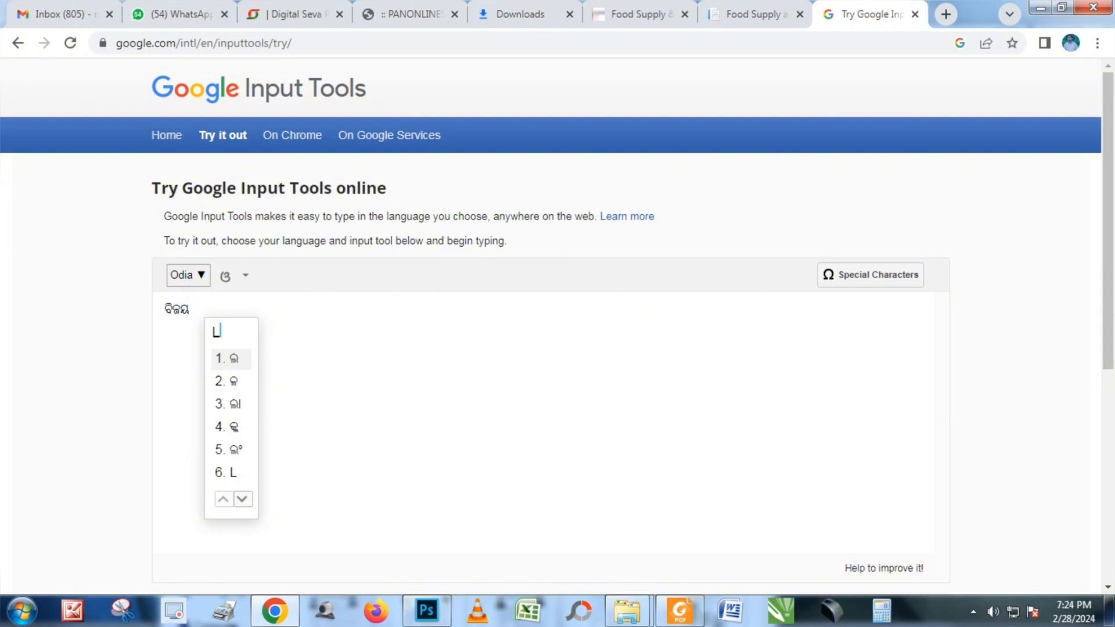
type("UKXMI")
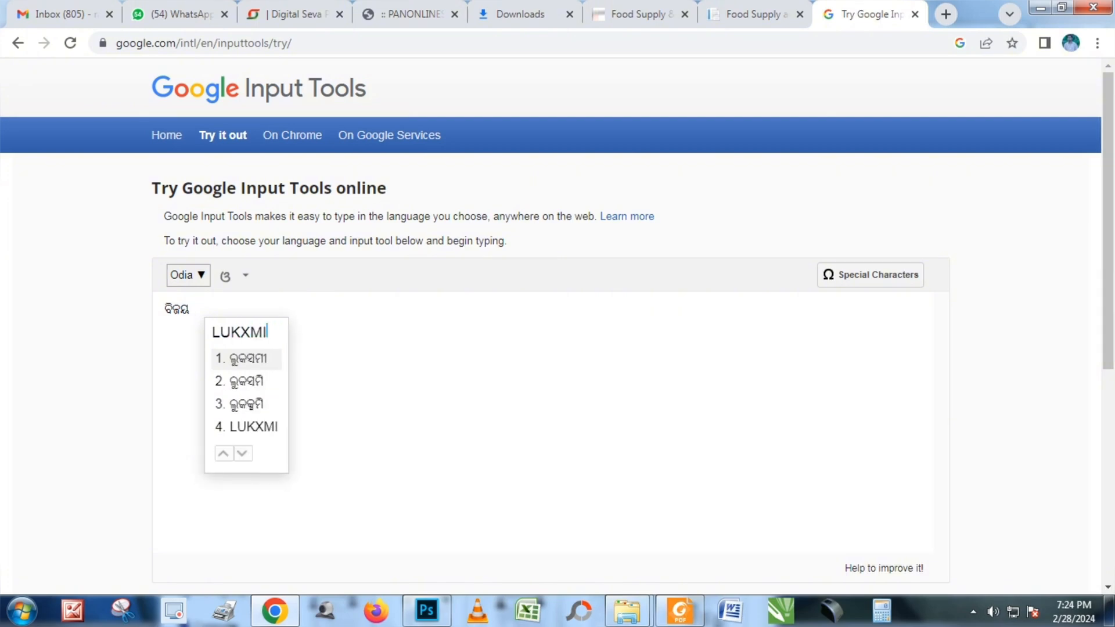
key("BackSpace")
key("BackSpace")
key("BackSpace")
key("BackSpace")
key("BackSpace")
type("A")
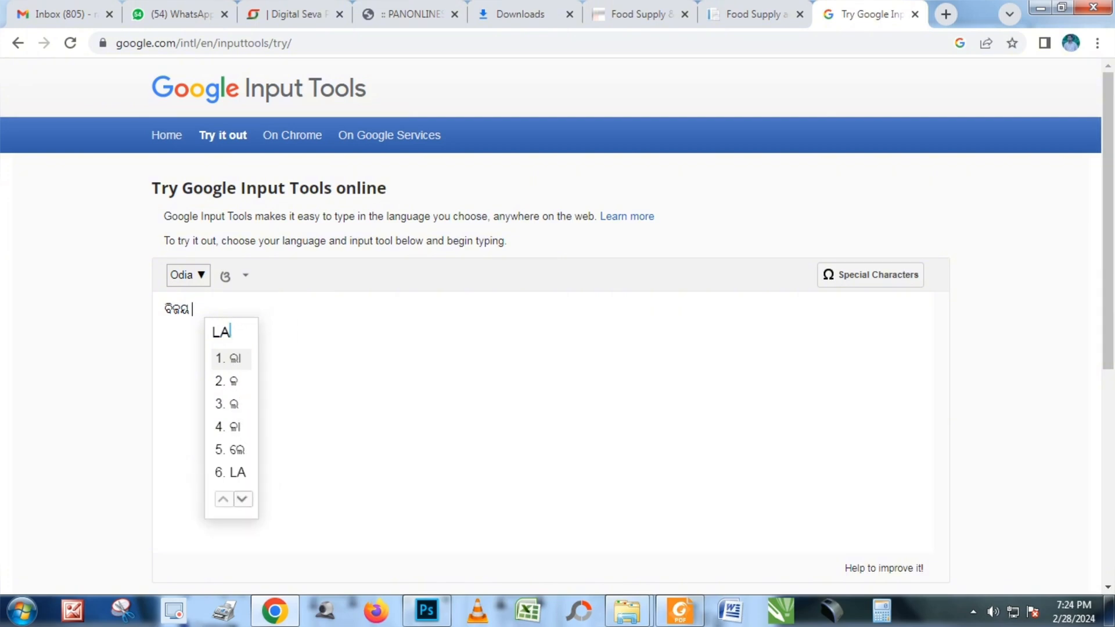
type("XMI")
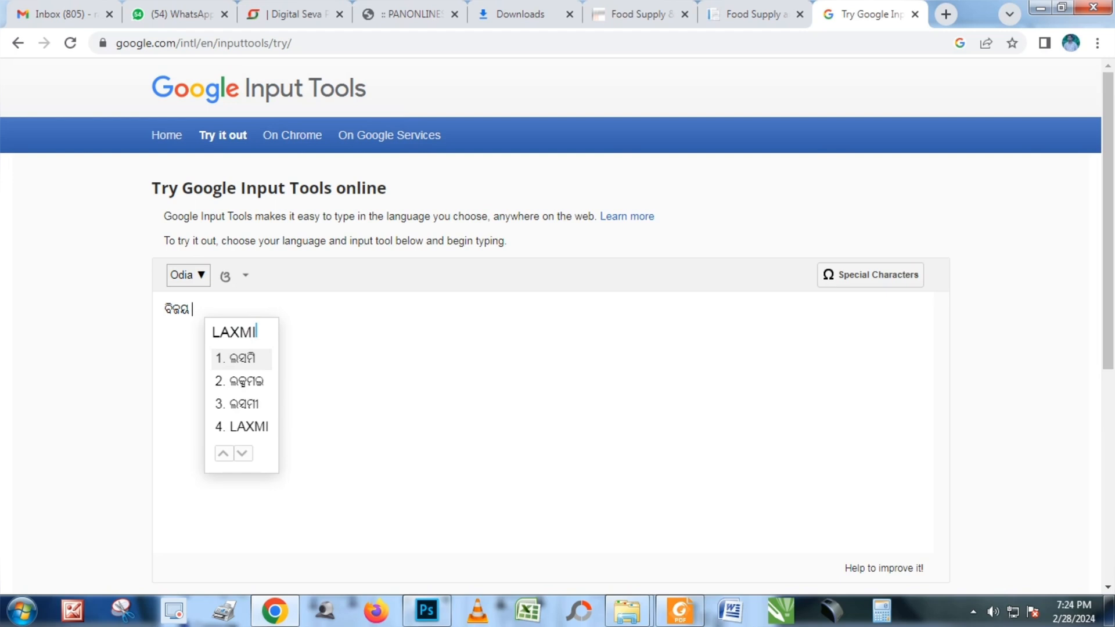
key("BackSpace")
key("BackSpace")
key("BackSpace")
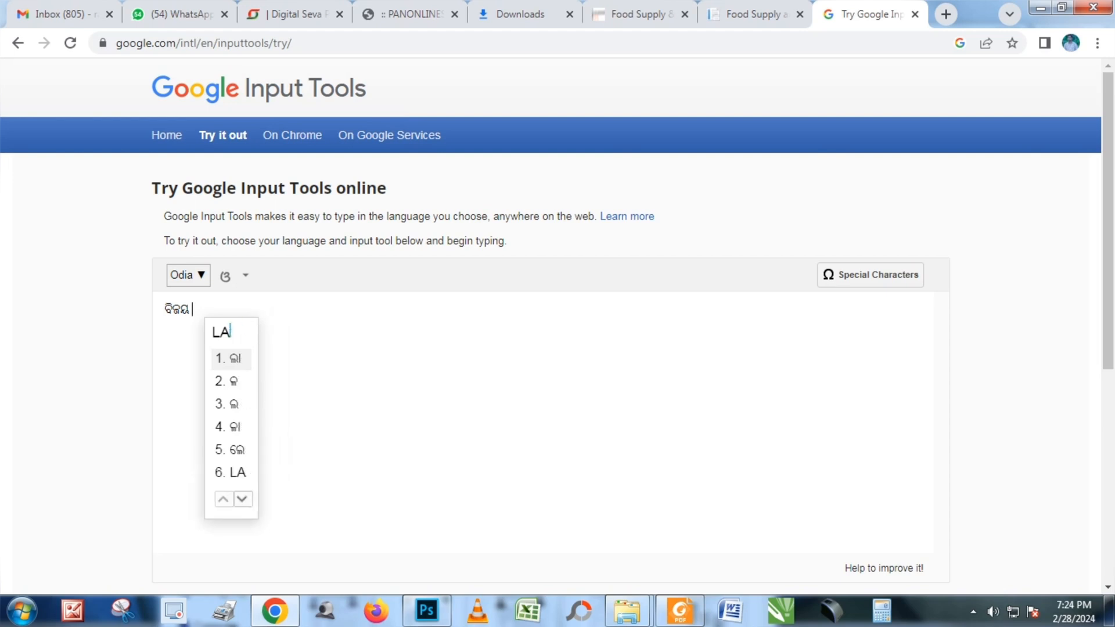
type("KXMI")
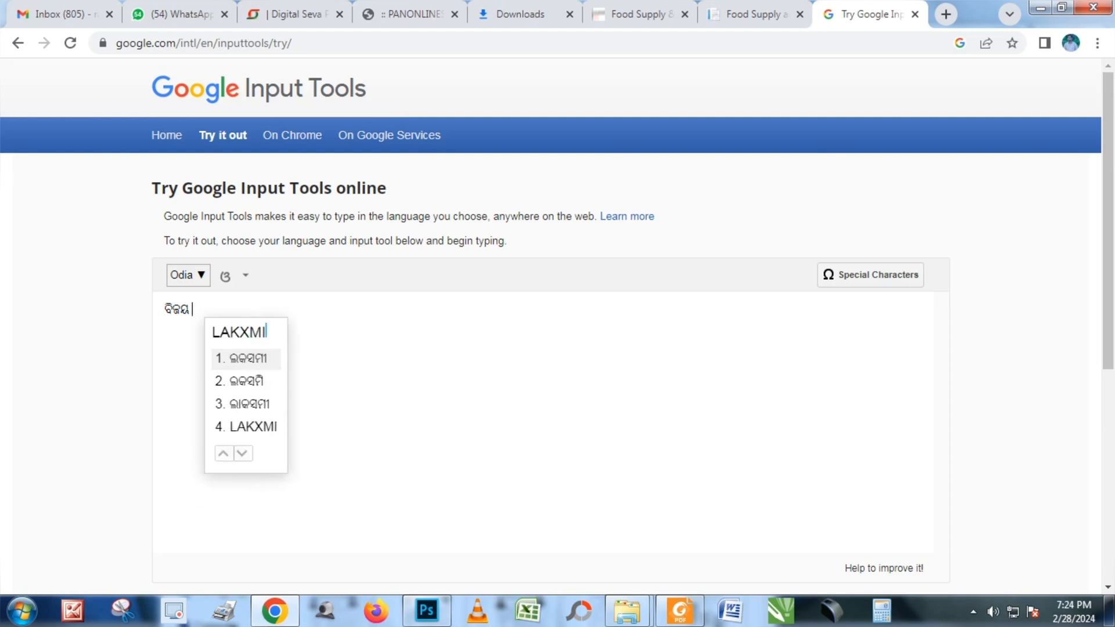
key("BackSpace")
key("BackSpace")
key("BackSpace")
key("BackSpace")
key("BackSpace")
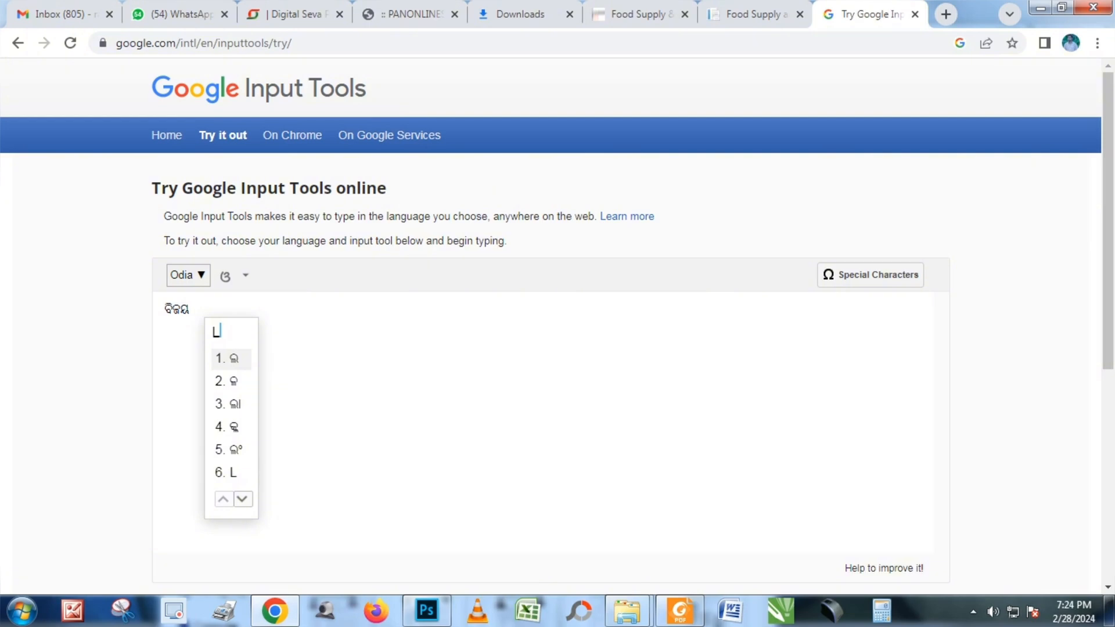
type("AK")
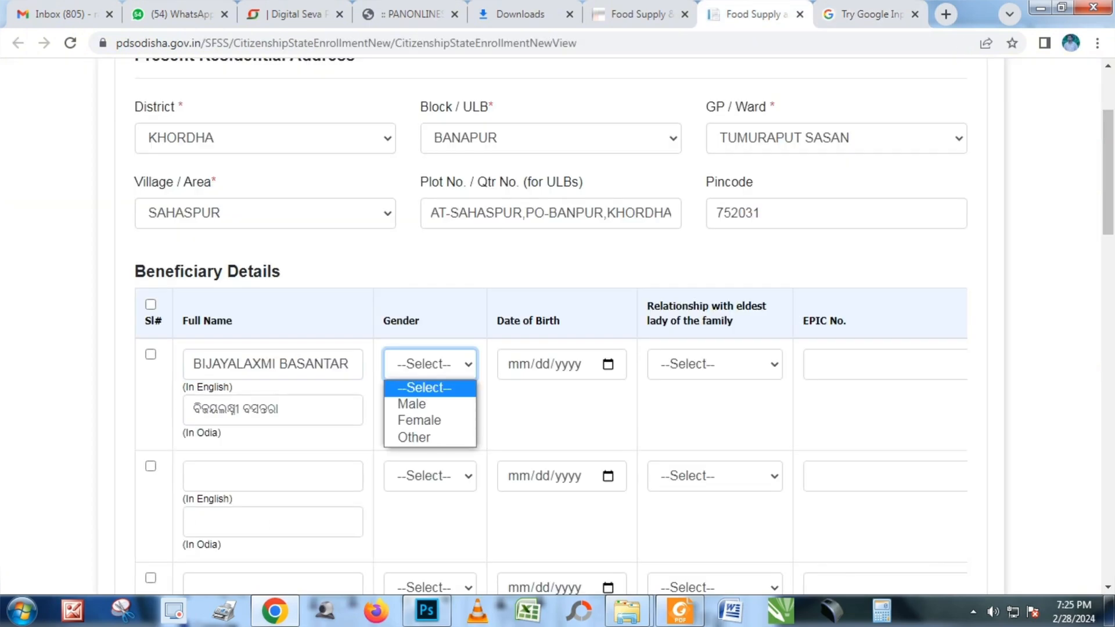
key("Down")
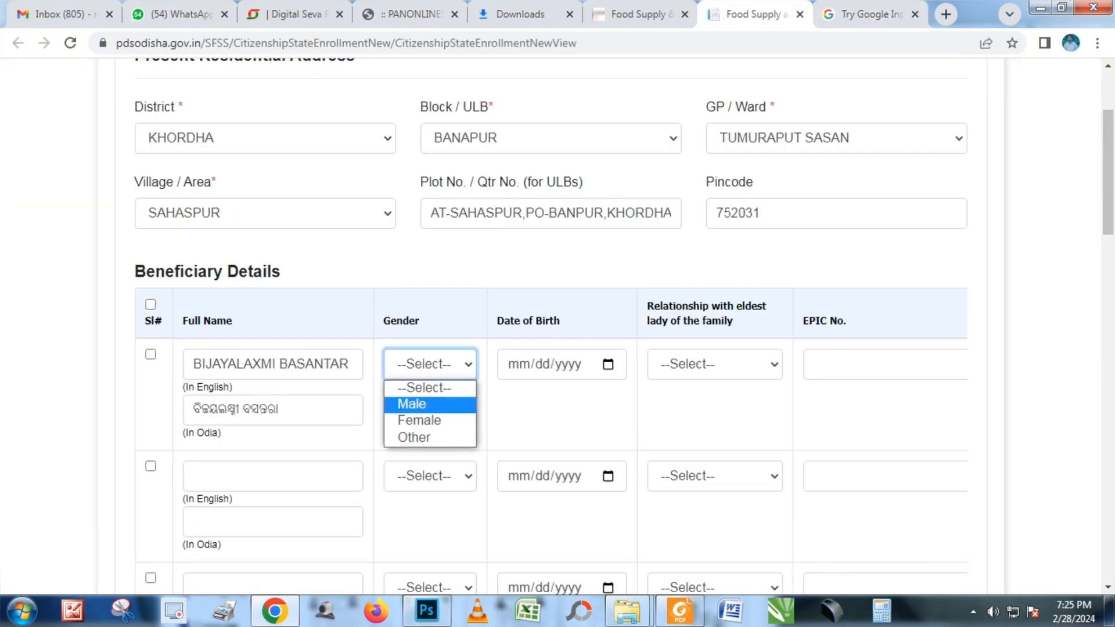
key("Down")
key("Return")
key("Tab")
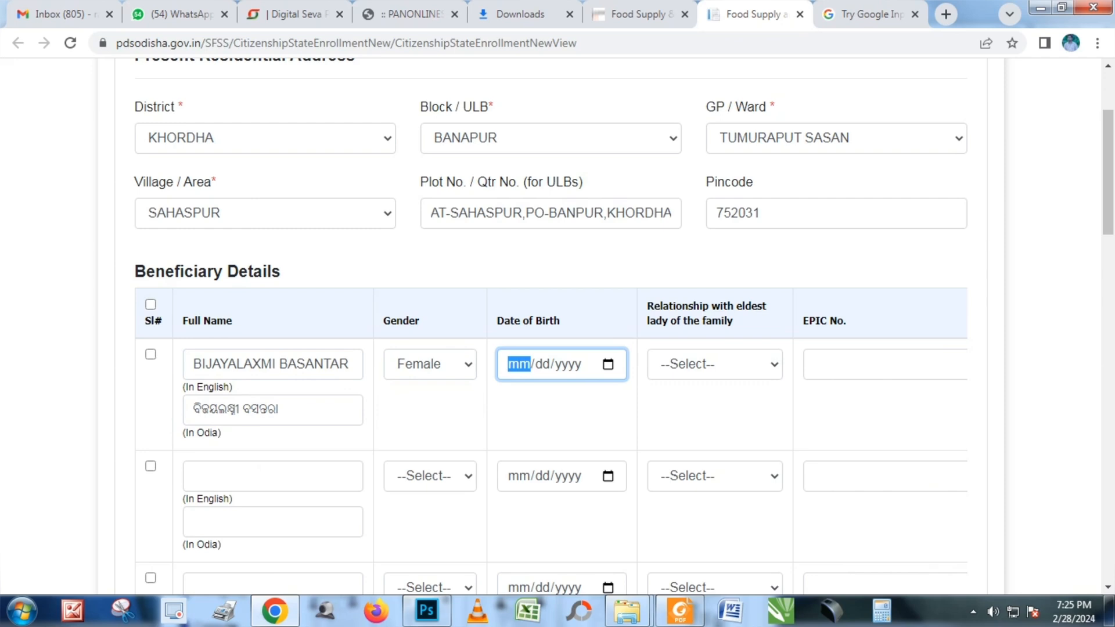
type("0812")
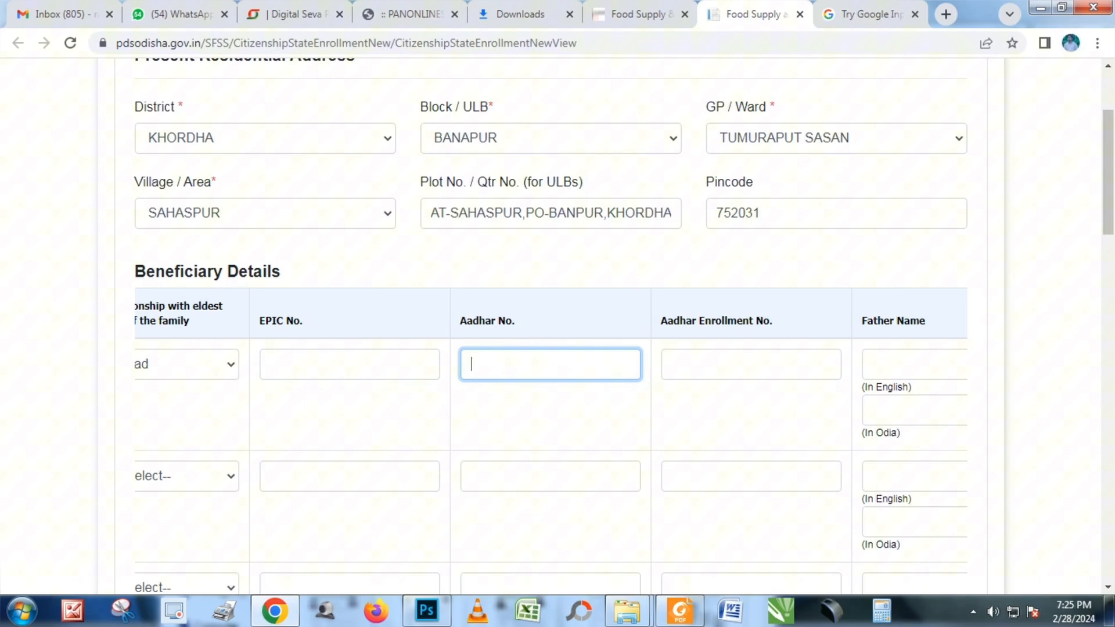
key("shift+Tab")
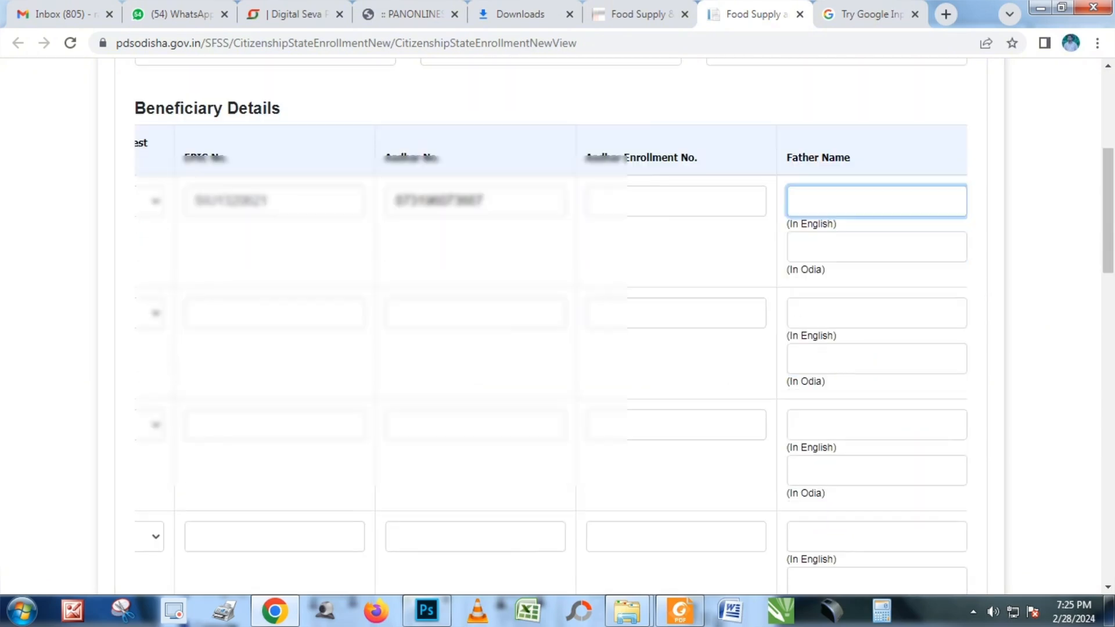
key("Tab")
key("Tab")
Enter the spouse's name in English in the spouse name field
scroll(550, 325, "up", 1)
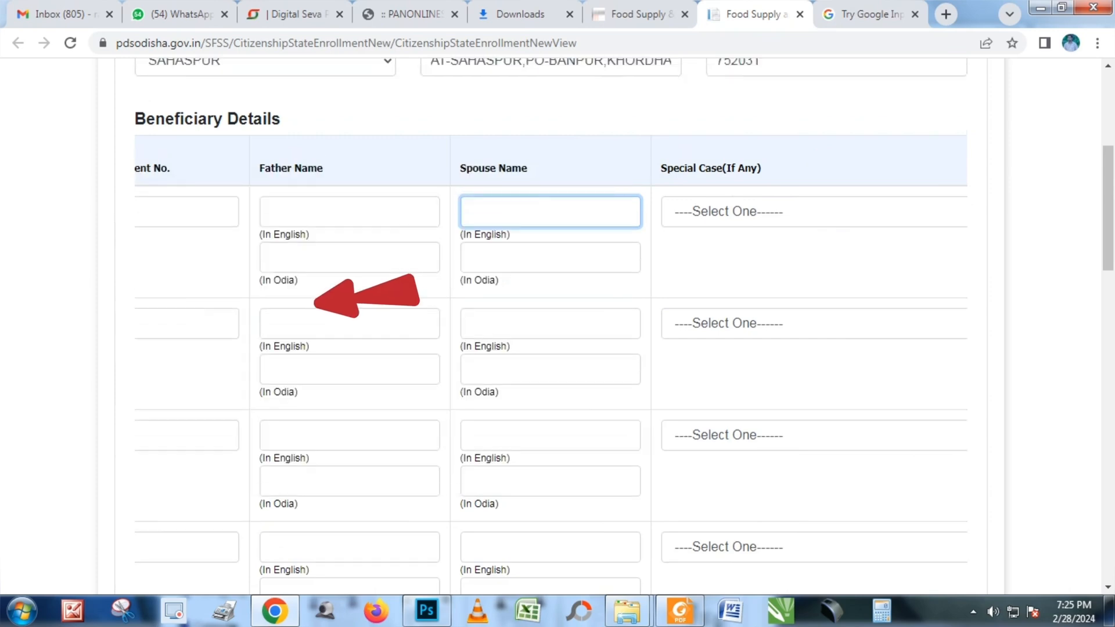
left_click(551, 283)
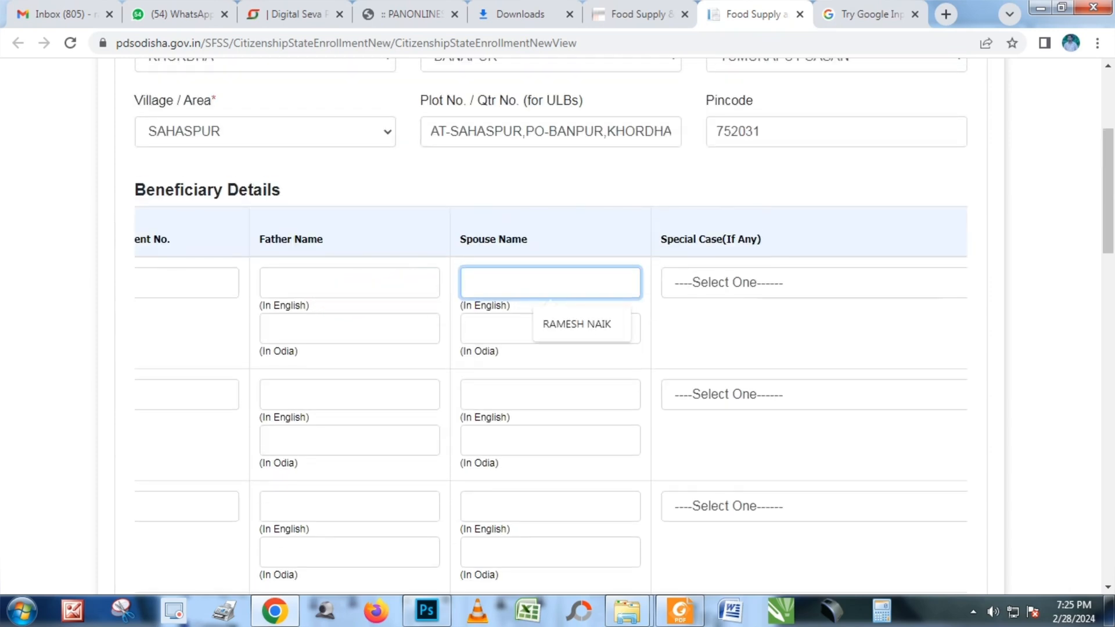
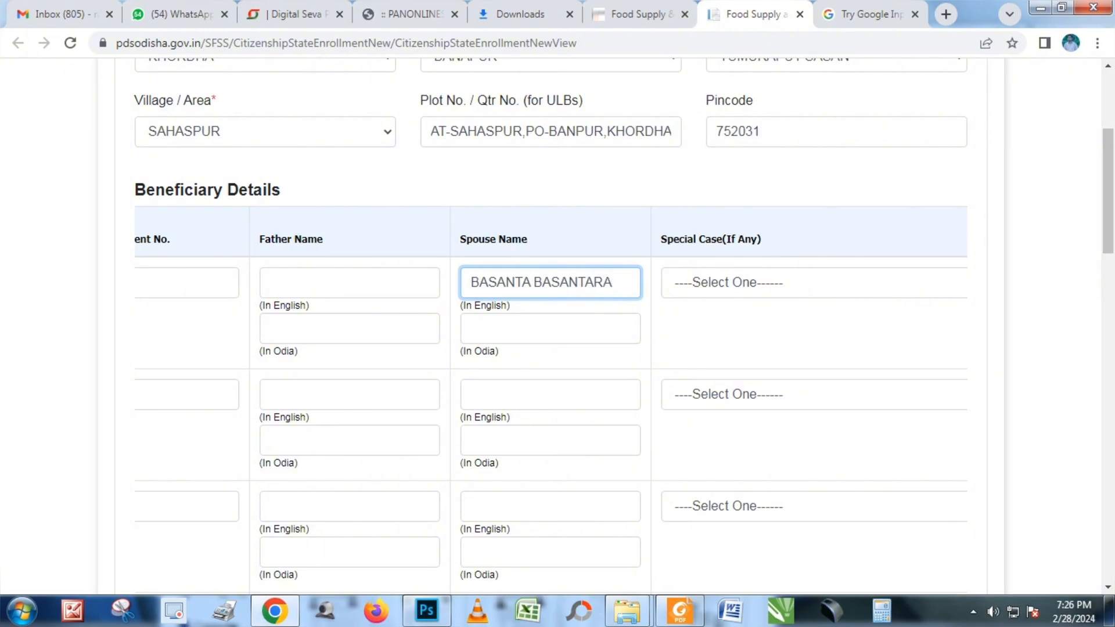
key("ctrl+Tab")
Continue the Odia text in Input Tools by typing the next name phonetically
left_click(251, 309)
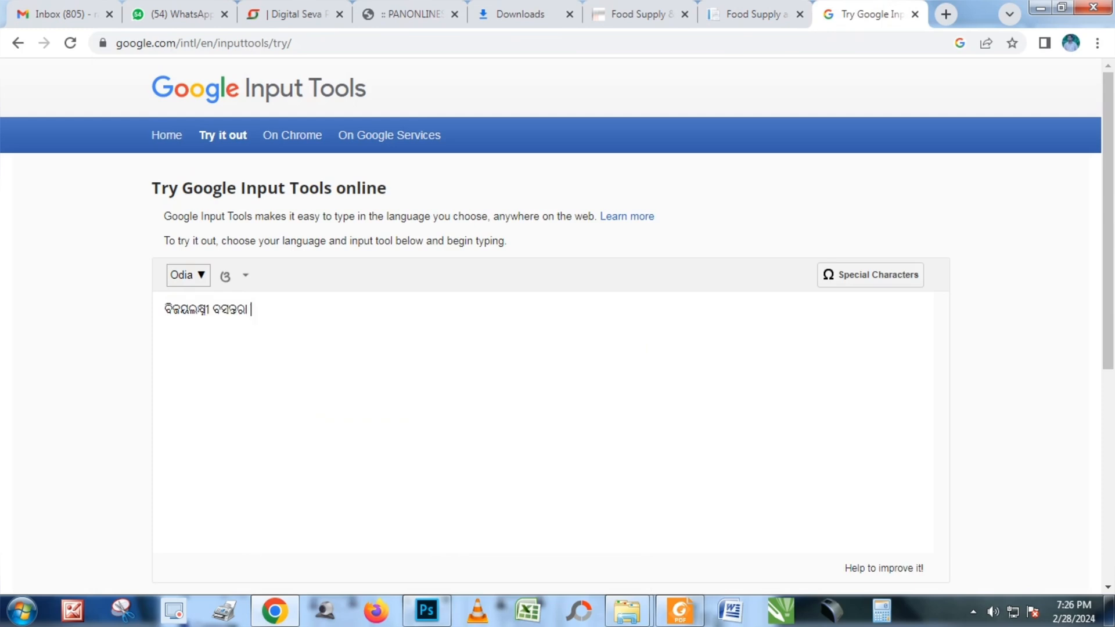
type("BASANTARA")
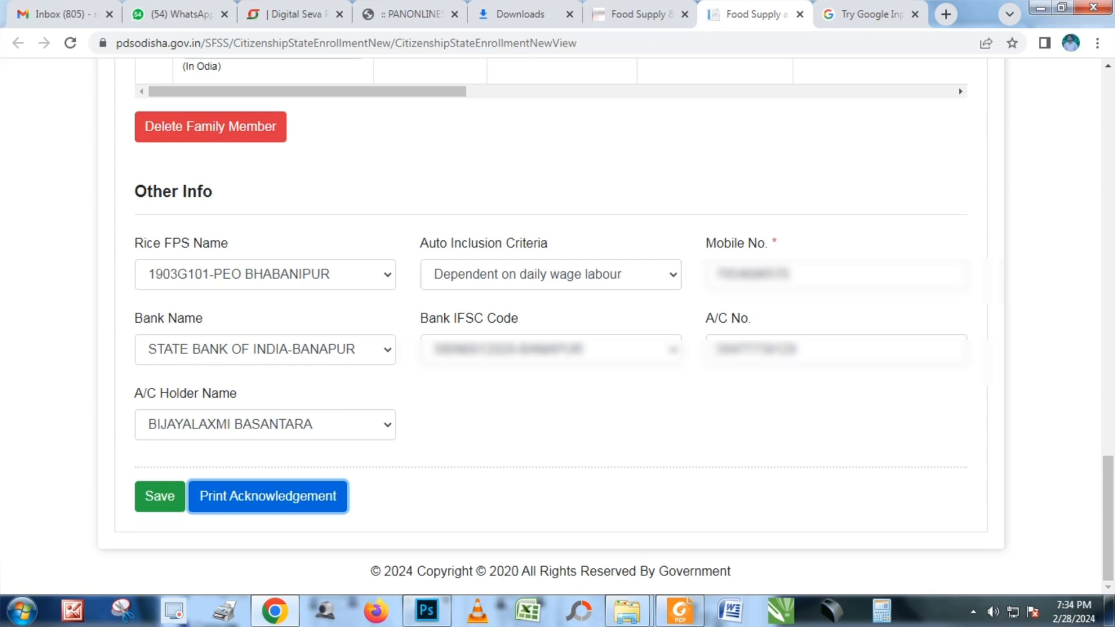
Save the SFSS application and open its Acknowledgement Receipt
left_click(160, 496)
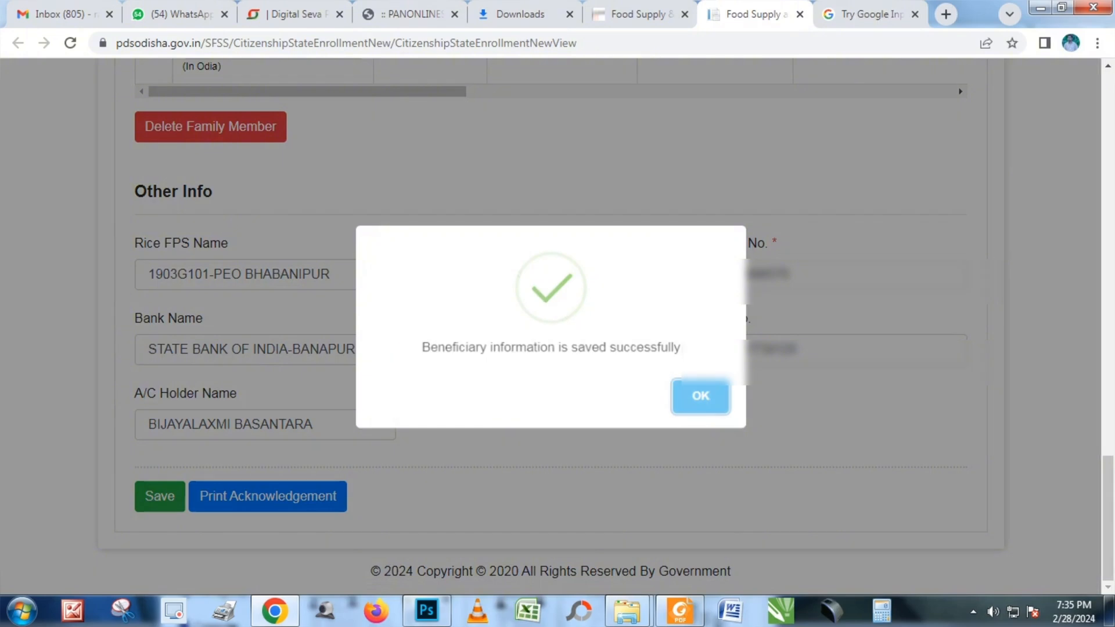
left_click(701, 396)
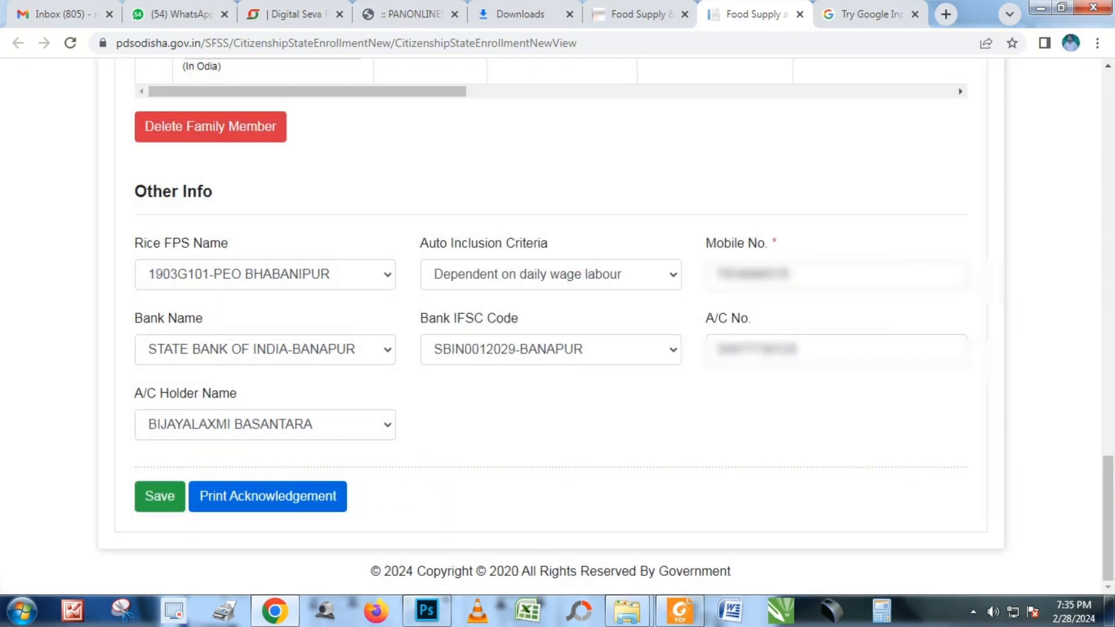
left_click(268, 495)
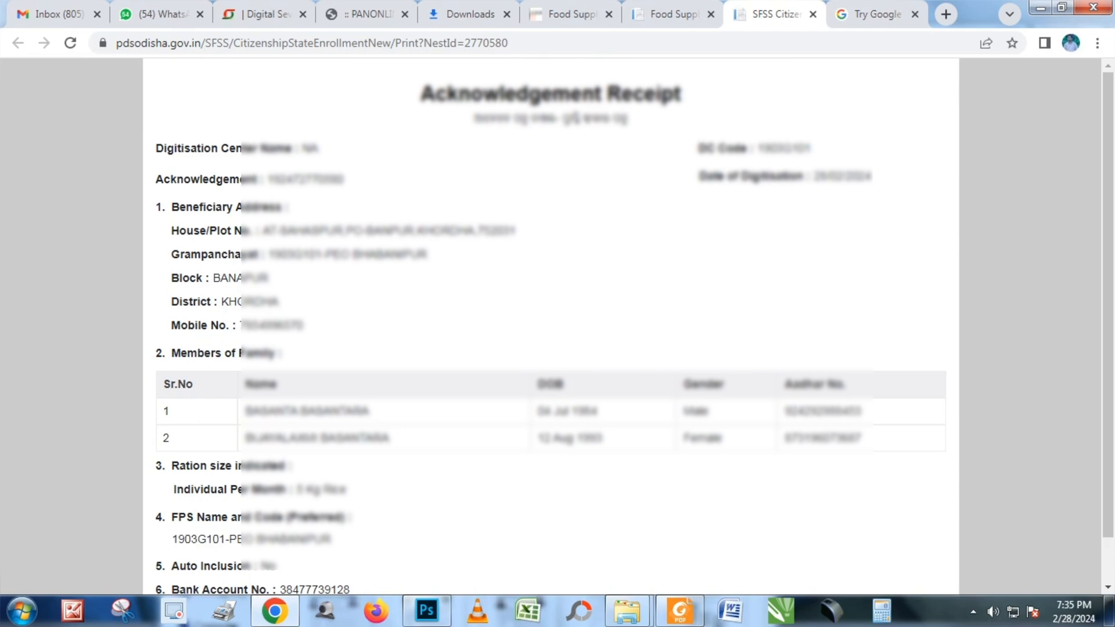
Review the receipt and start a Snipping Tool capture of it
scroll(557, 325, "down", 1)
scroll(557, 325, "up", 1)
left_click(122, 611)
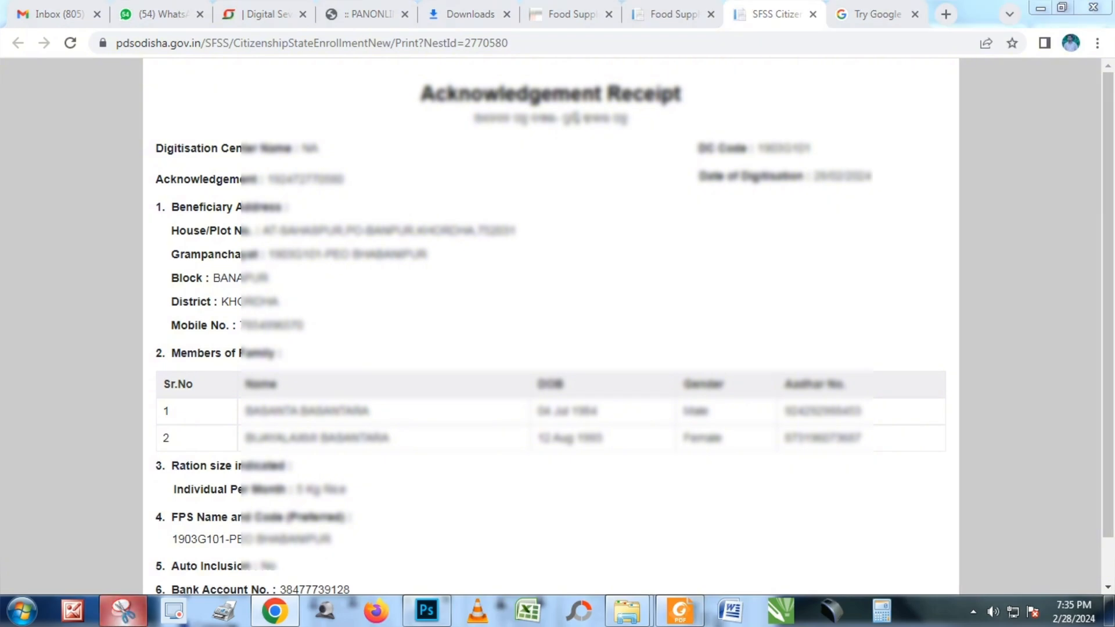